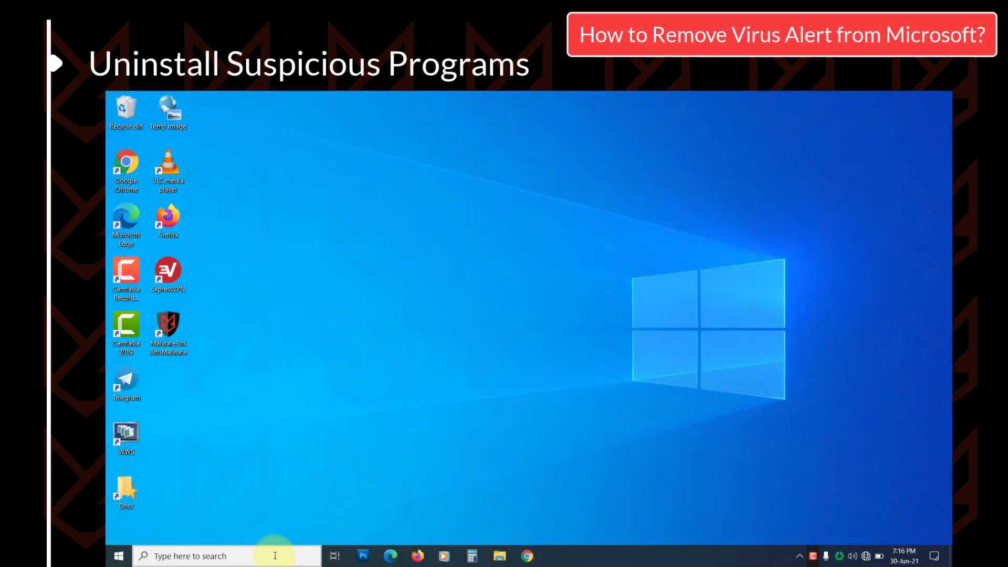
- Open Control Panel's installed programs list and sort it by install date, newest first
left_click(275, 555)
type("control")
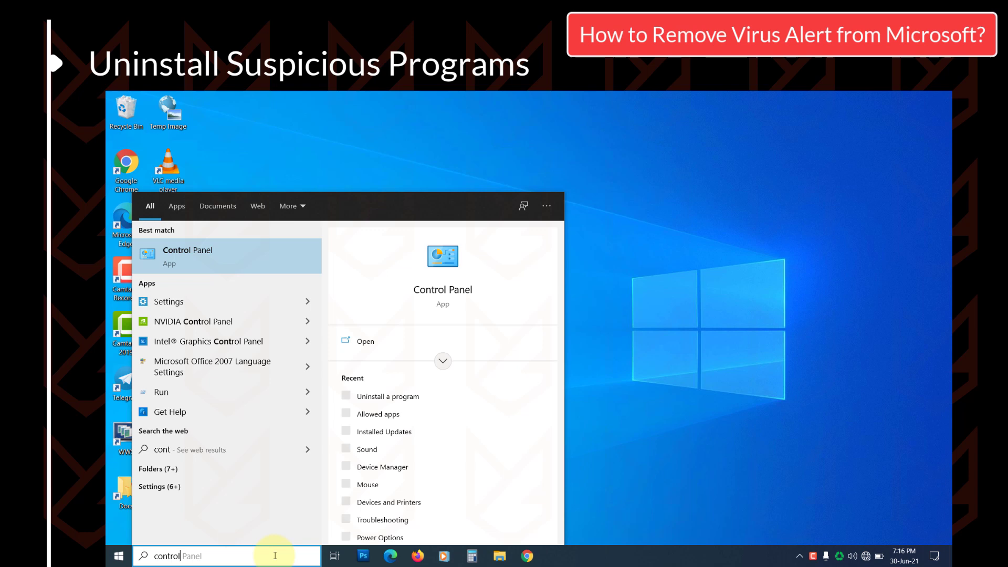
type(" panel")
left_click(240, 250)
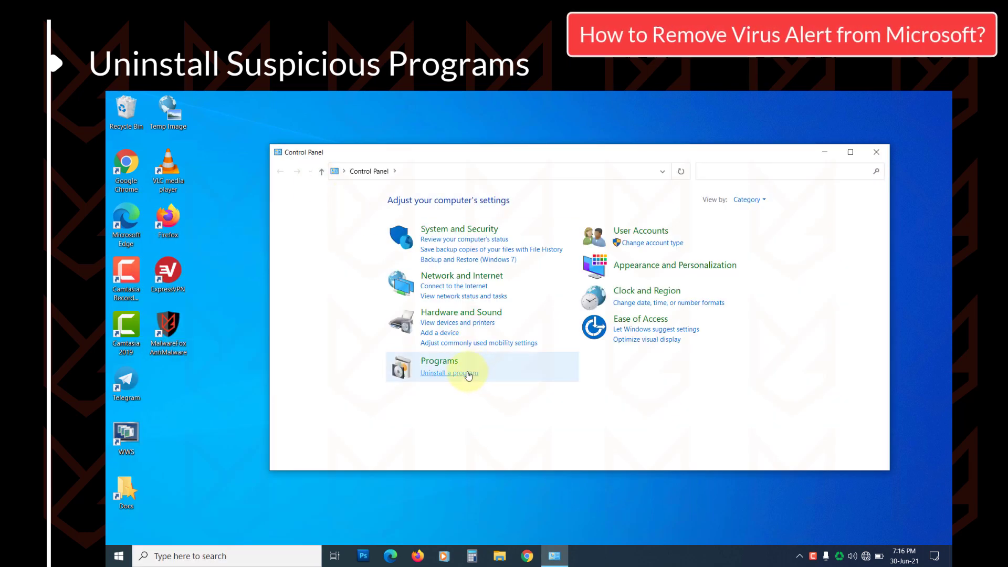
left_click(468, 375)
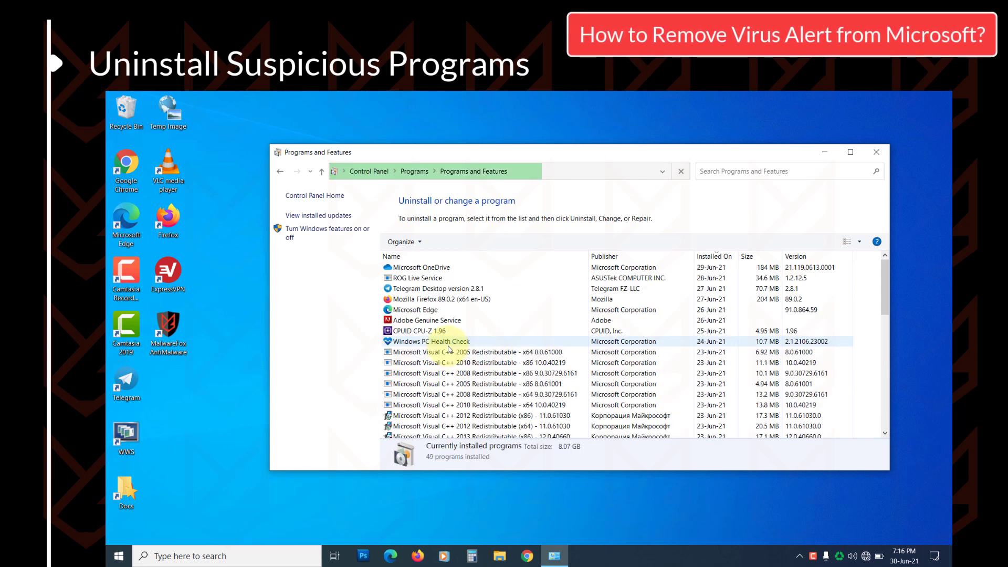
scroll(444, 350, "down", 3)
left_click(439, 356)
scroll(441, 339, "up", 1)
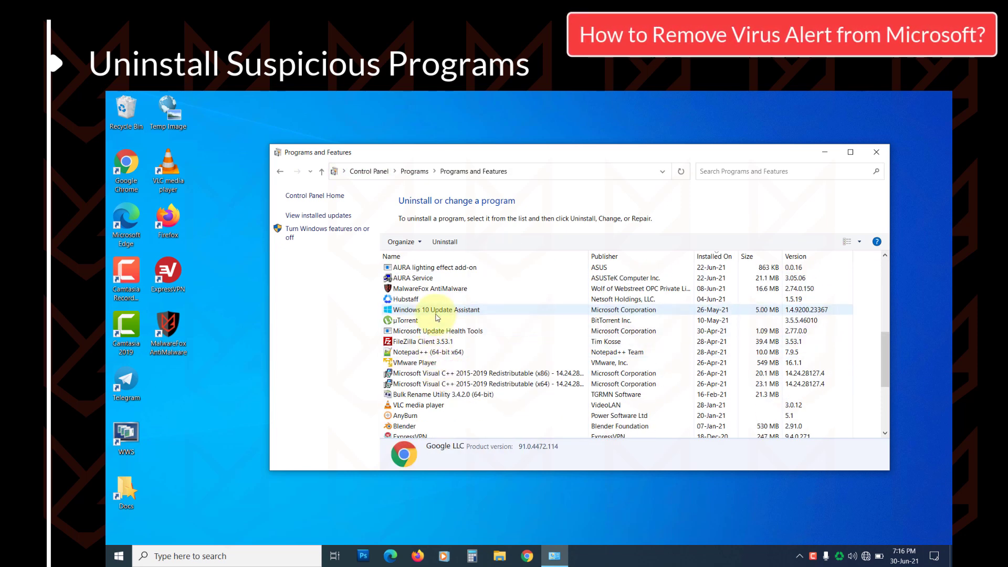
left_click(435, 311)
scroll(505, 331, "up", 2)
left_click(712, 258)
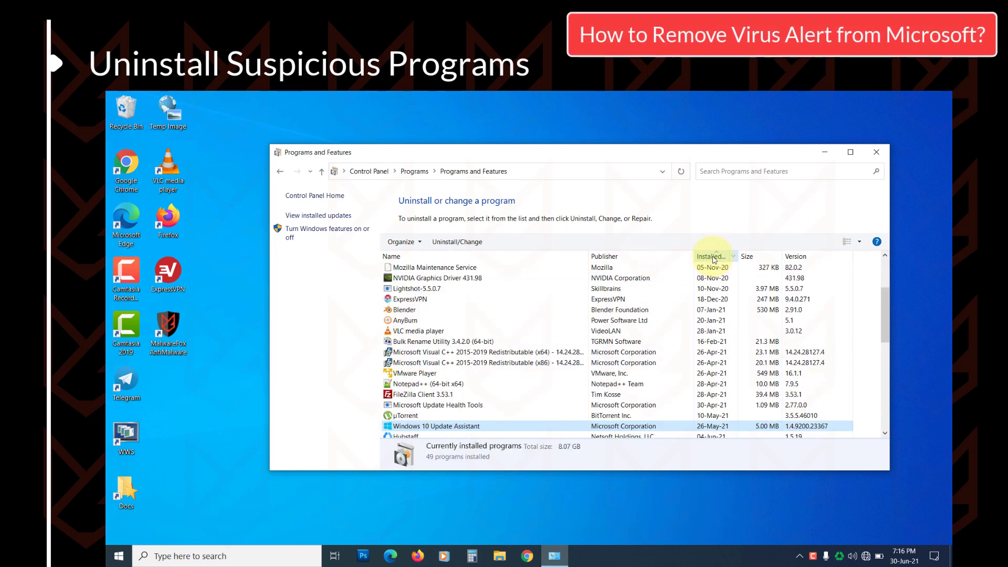
left_click(712, 258)
scroll(708, 296, "up", 1)
scroll(708, 296, "up", 1)
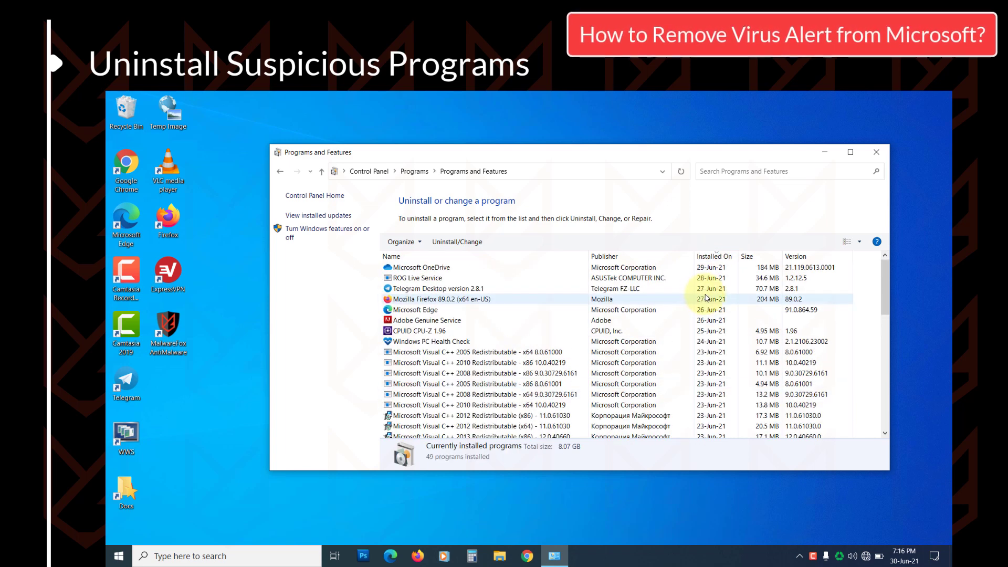
scroll(707, 272, "up", 1)
- Uninstall CPUID CPU-Z, approving the UAC prompt and the complete-removal confirmation
left_click(707, 267)
left_click(418, 278)
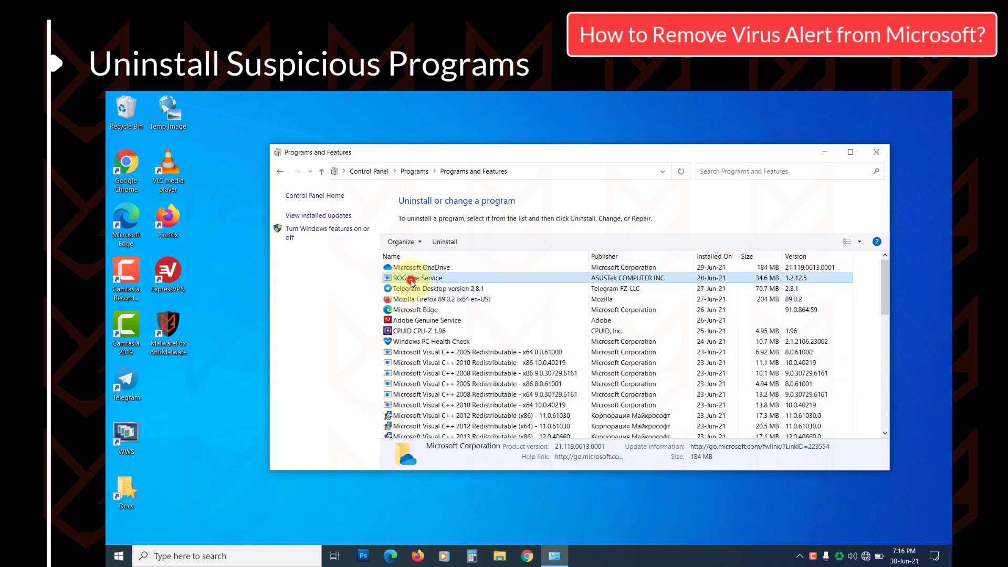
left_click(428, 333)
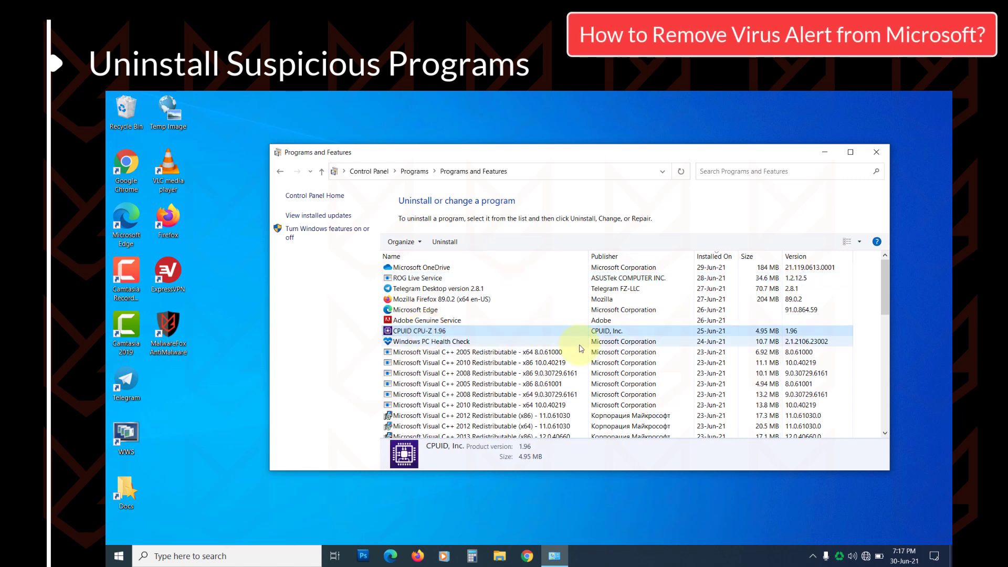
left_click(459, 340)
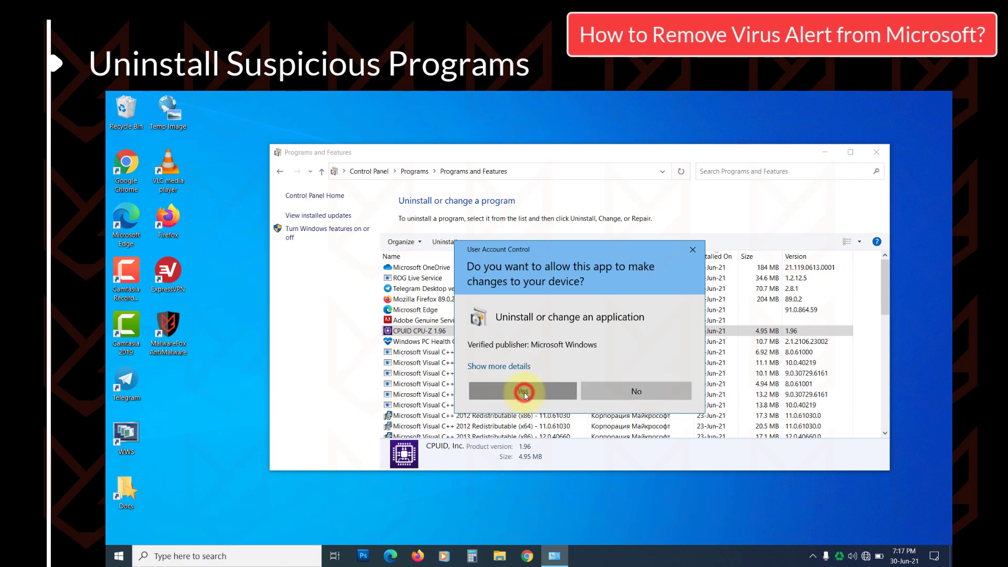
left_click(526, 394)
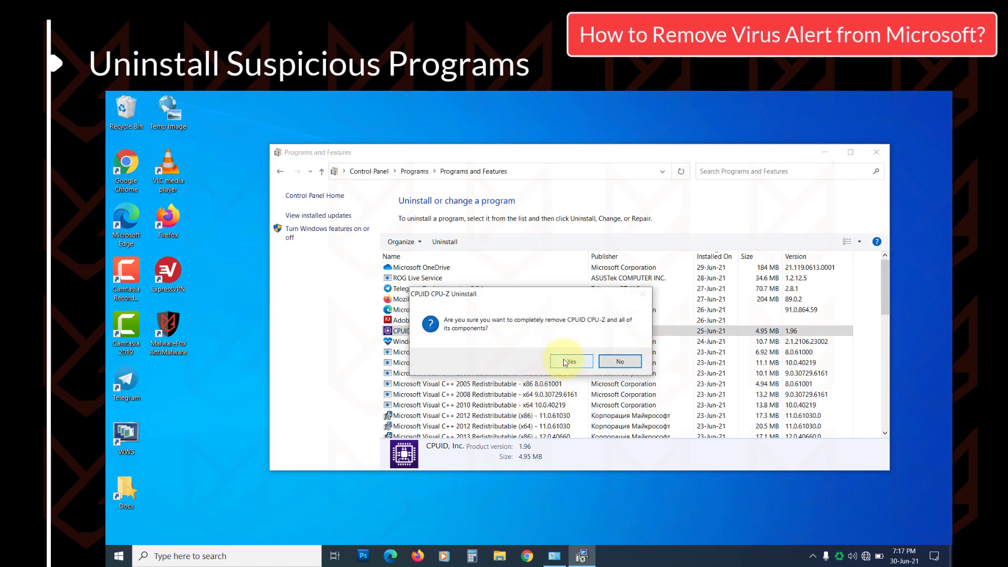
left_click(565, 362)
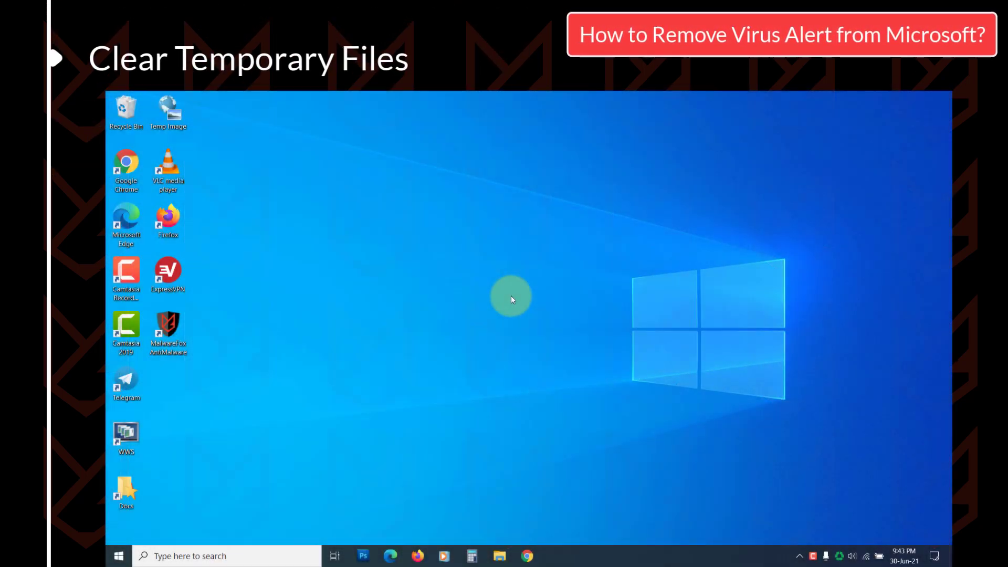
- Refresh the desktop three times from its right-click menu
right_click(477, 219)
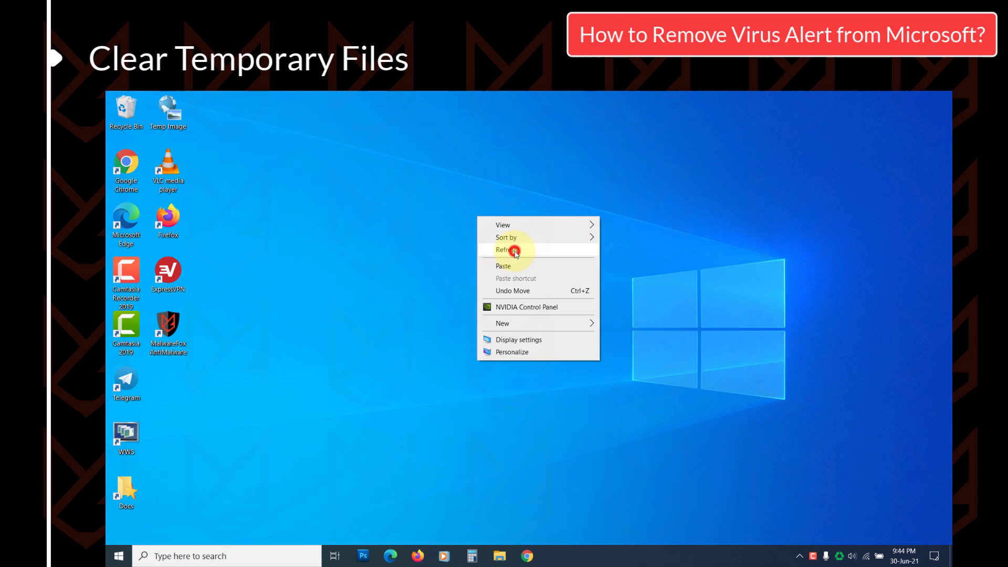
left_click(515, 253)
right_click(454, 224)
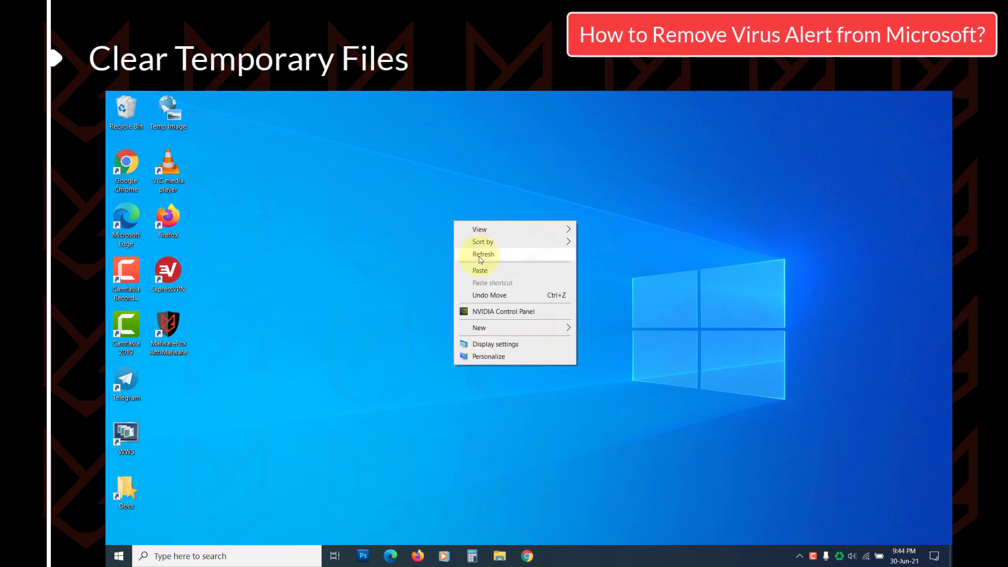
left_click(480, 258)
right_click(445, 235)
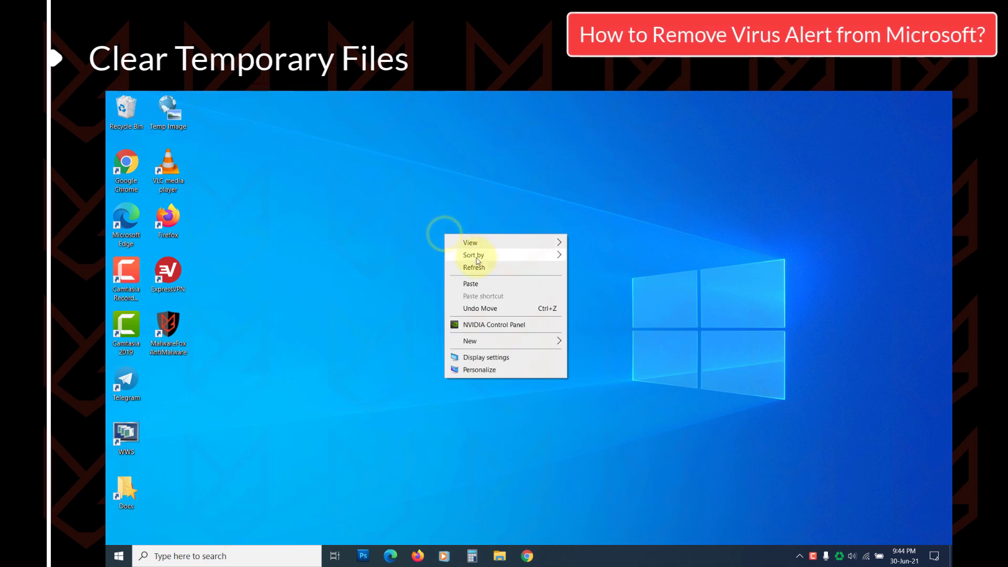
left_click(479, 269)
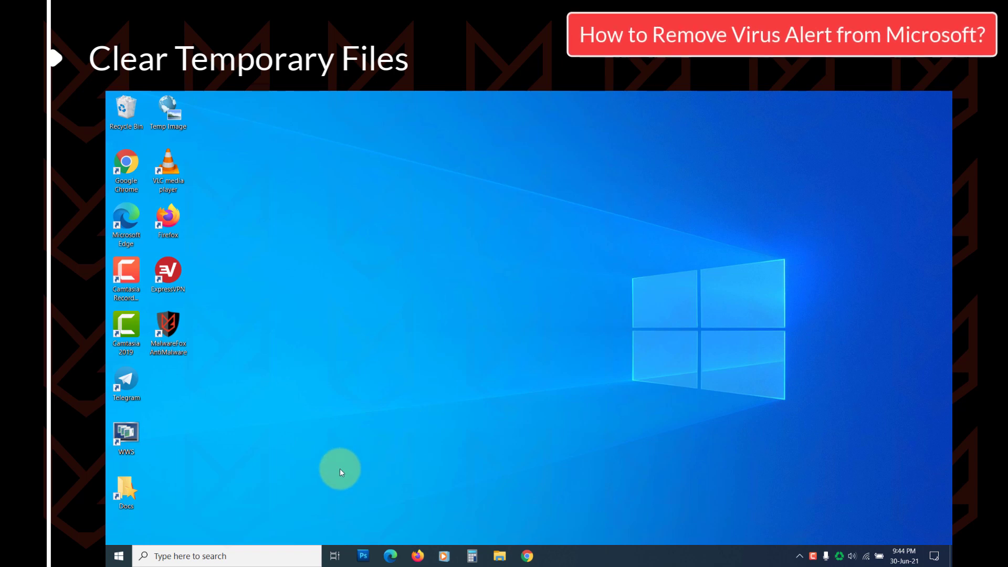
- Run Disk Cleanup on drive C: and permanently delete its Temporary files
left_click(221, 556)
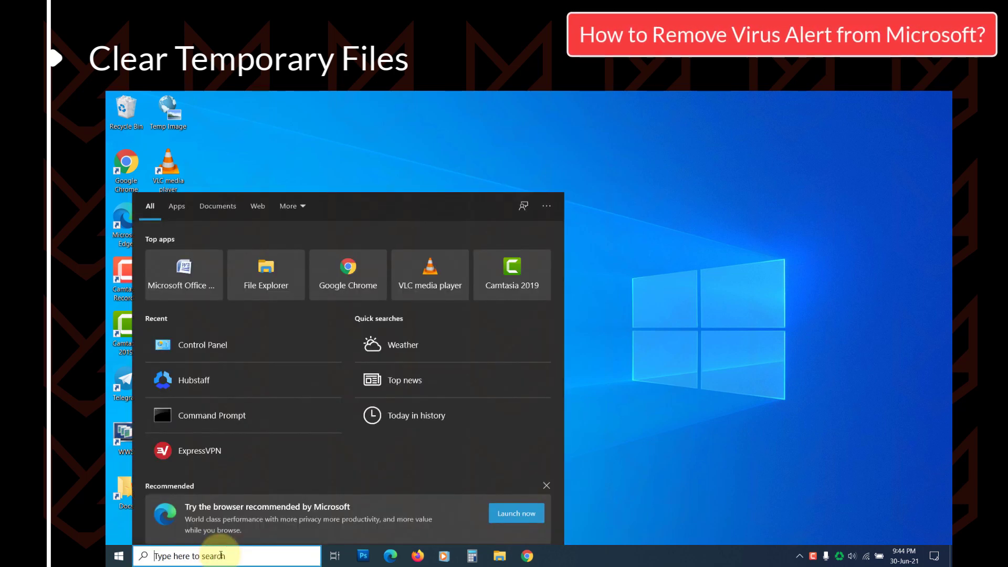
type("diskcleanup")
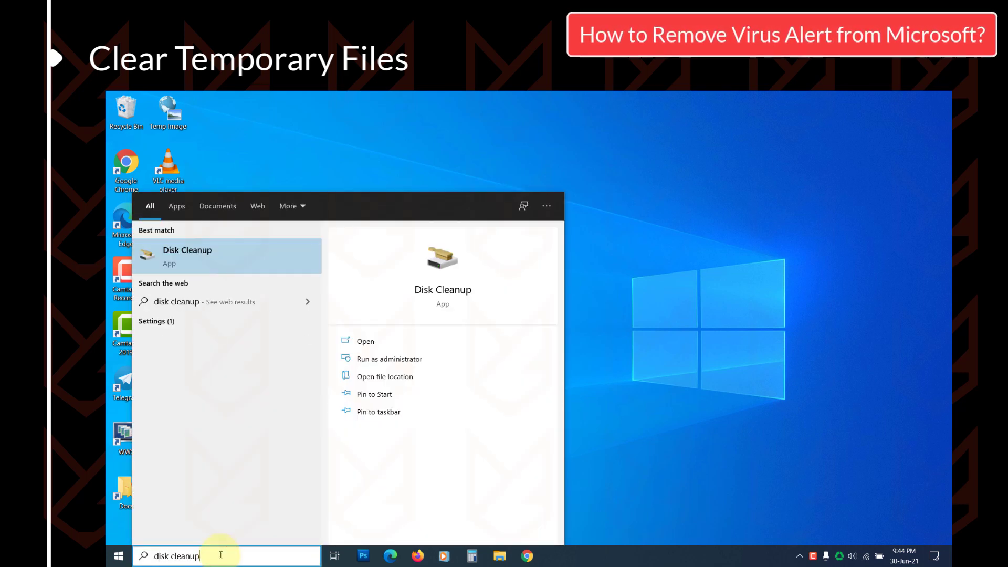
left_click(227, 256)
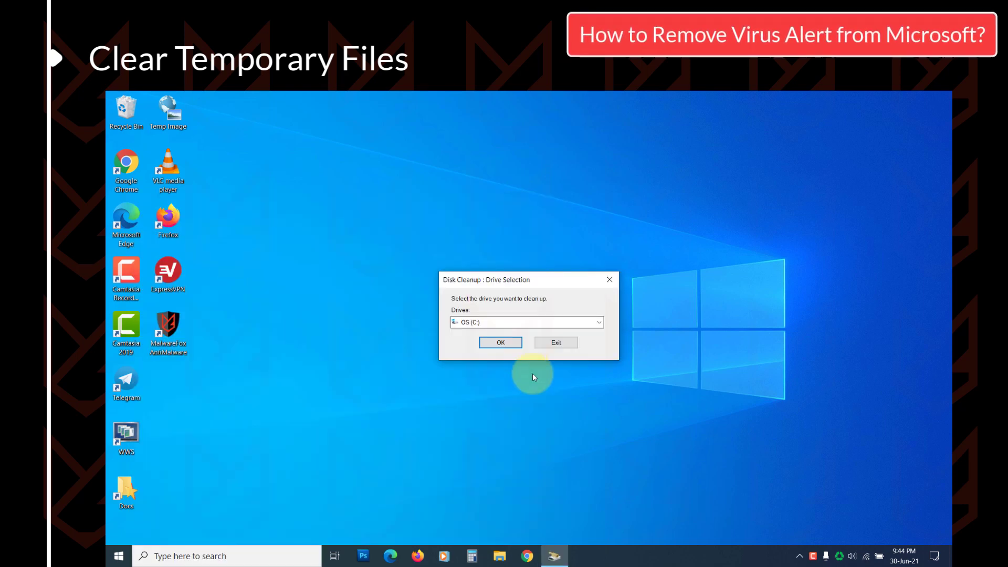
left_click(503, 343)
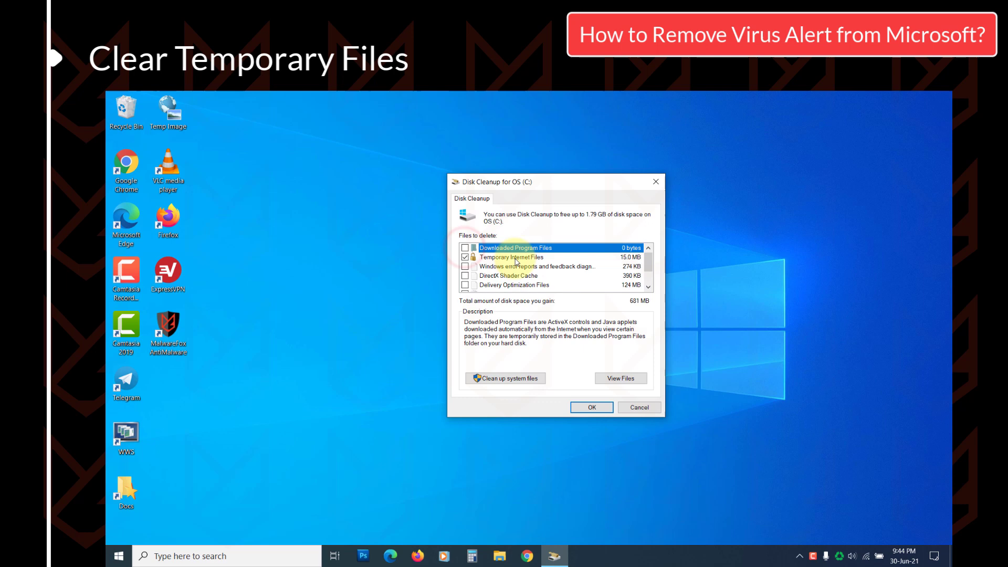
scroll(523, 266, "down", 2)
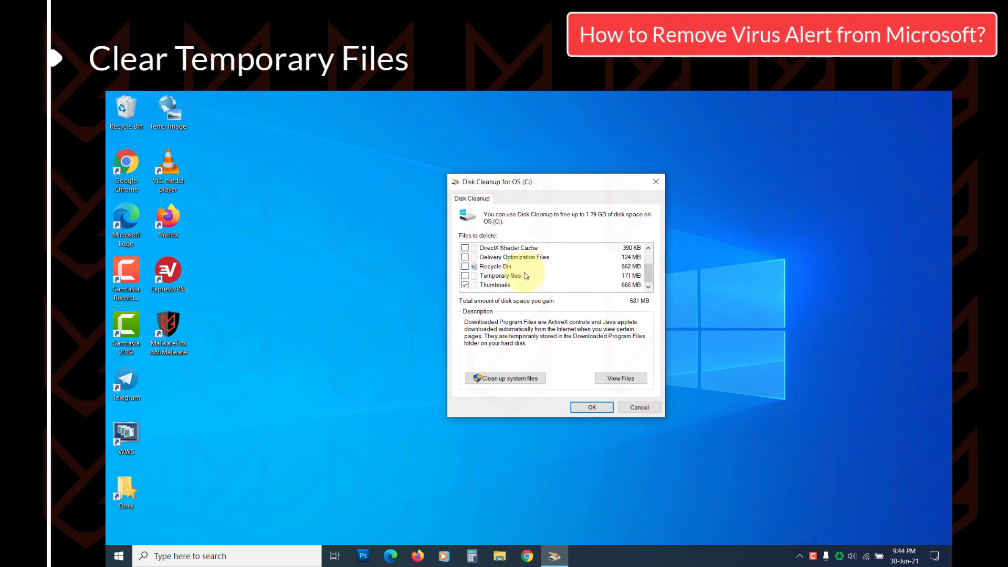
left_click(465, 277)
left_click(587, 409)
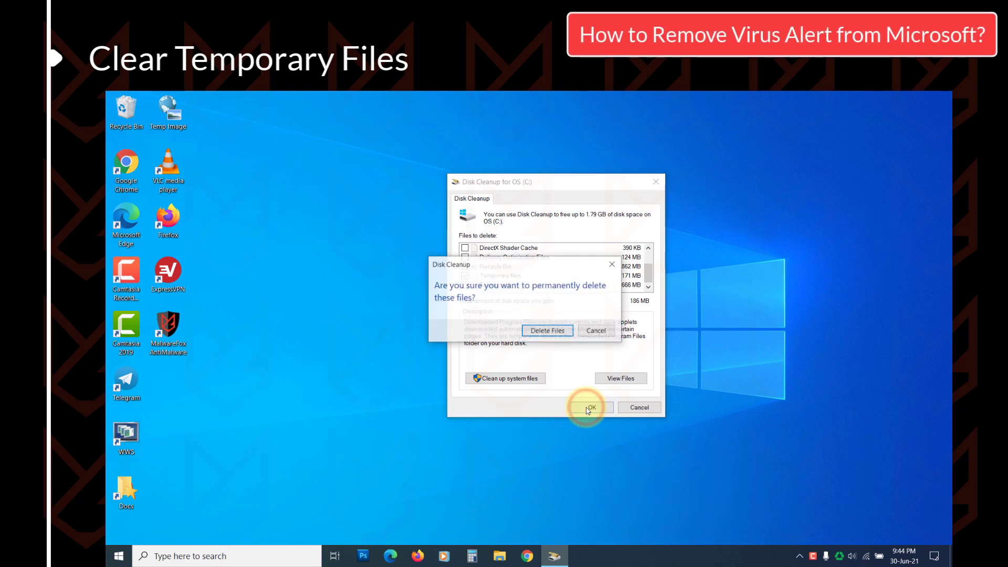
left_click(556, 334)
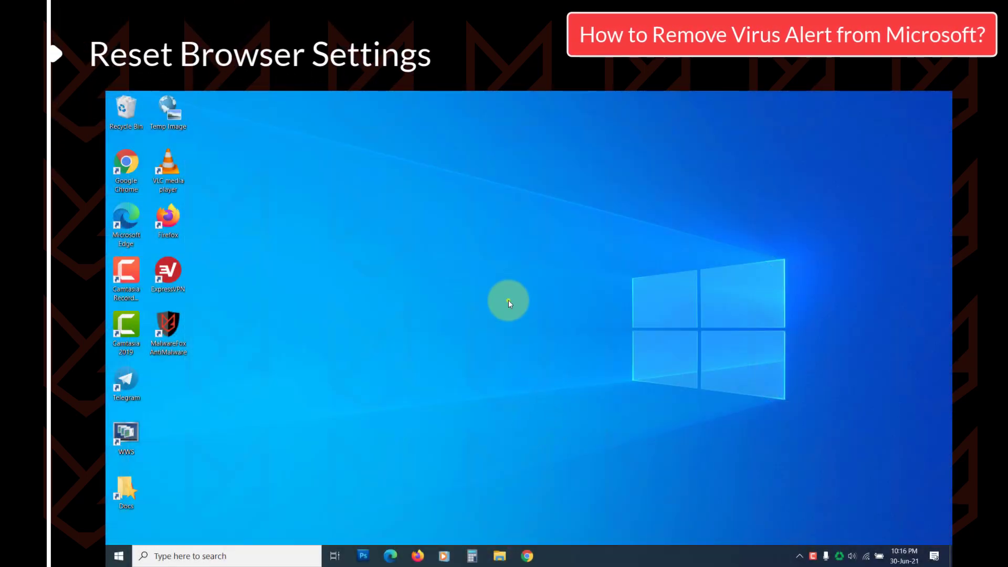
- Refresh the desktop three more times via its context menu
right_click(509, 303)
left_click(512, 333)
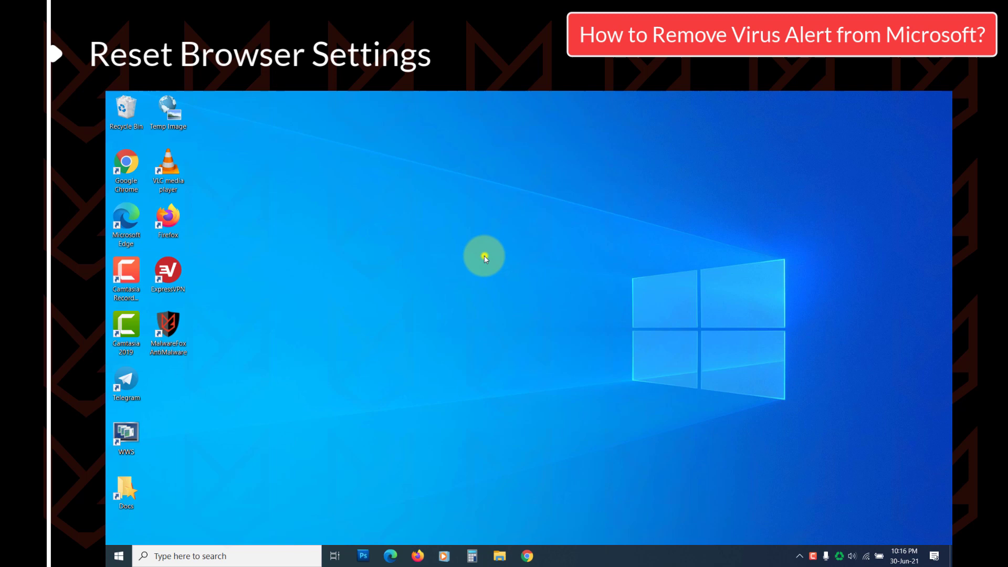
right_click(485, 259)
left_click(536, 292)
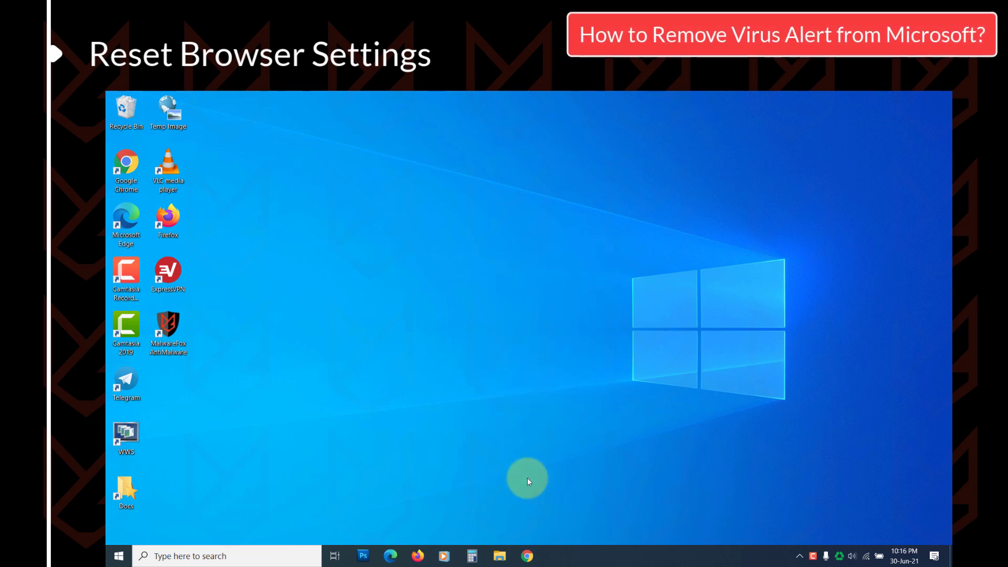
right_click(465, 284)
left_click(497, 323)
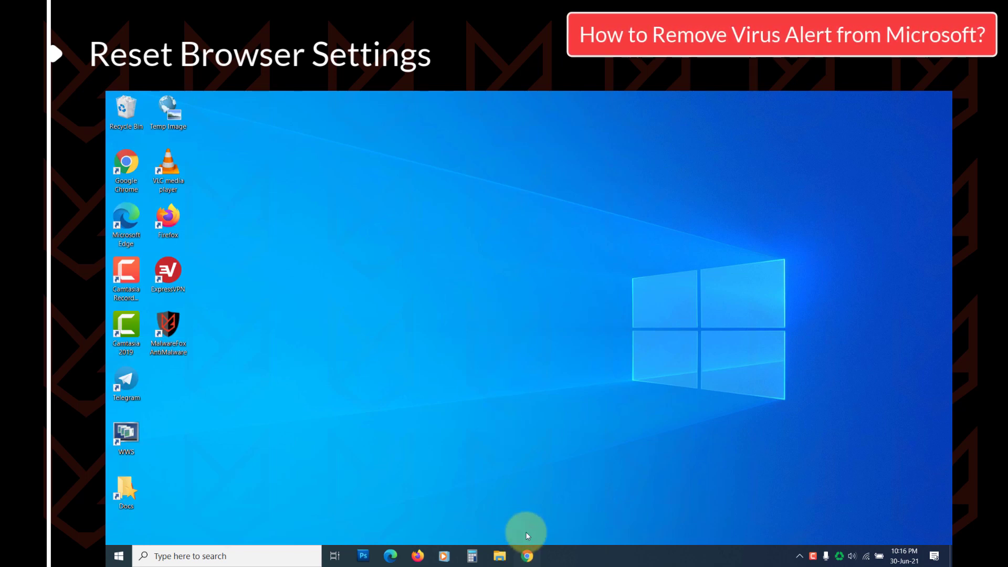
- Restore Google Chrome's settings to their original defaults from Chrome Settings
left_click(527, 556)
left_click(939, 122)
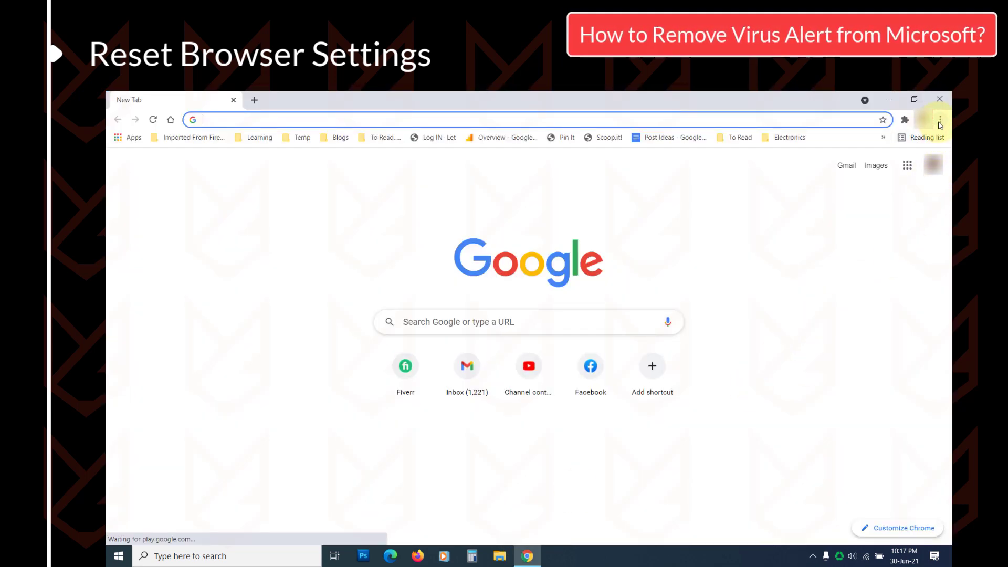
left_click(839, 311)
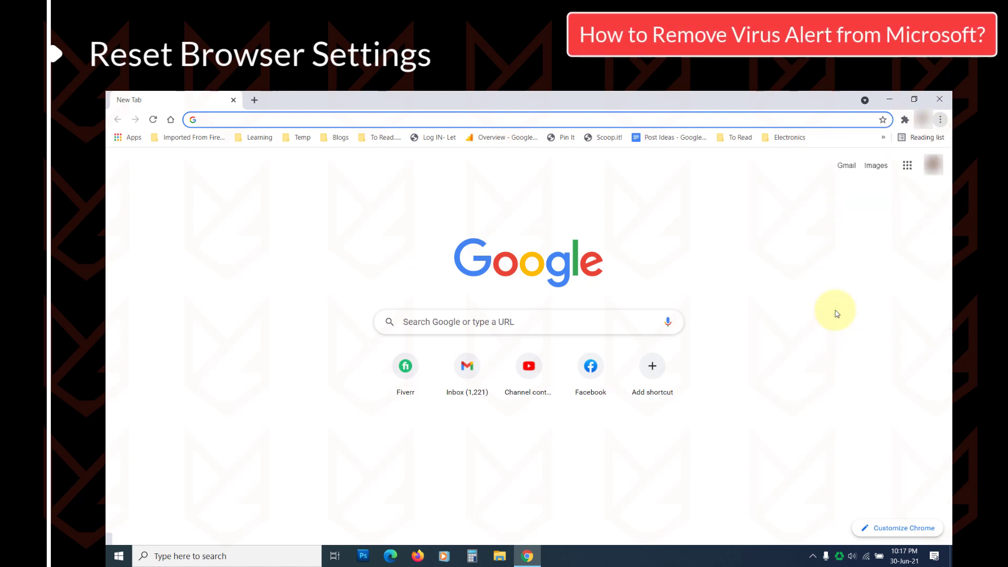
scroll(709, 426, "down", 10)
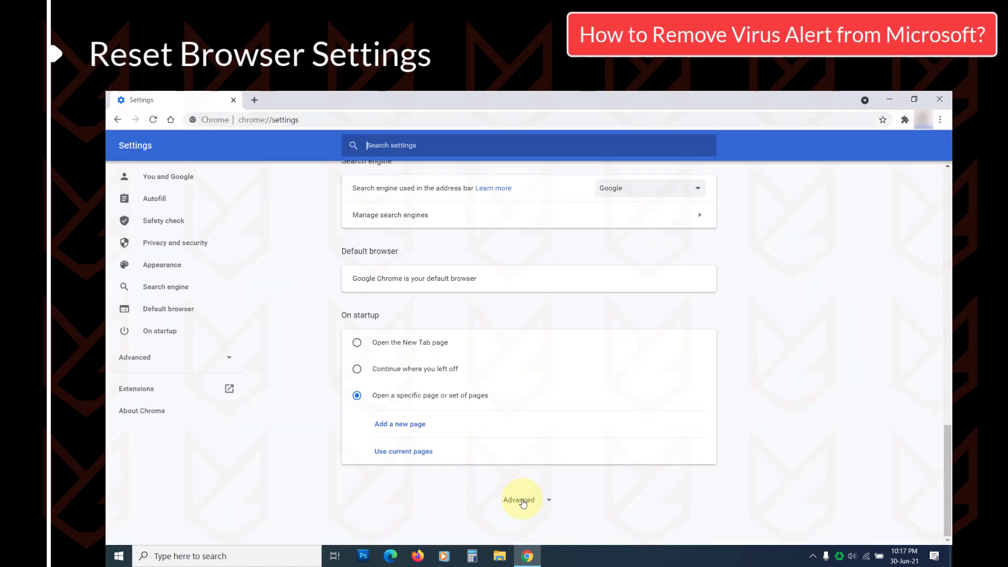
scroll(583, 465, "down", 5)
scroll(571, 459, "down", 5)
scroll(555, 456, "down", 5)
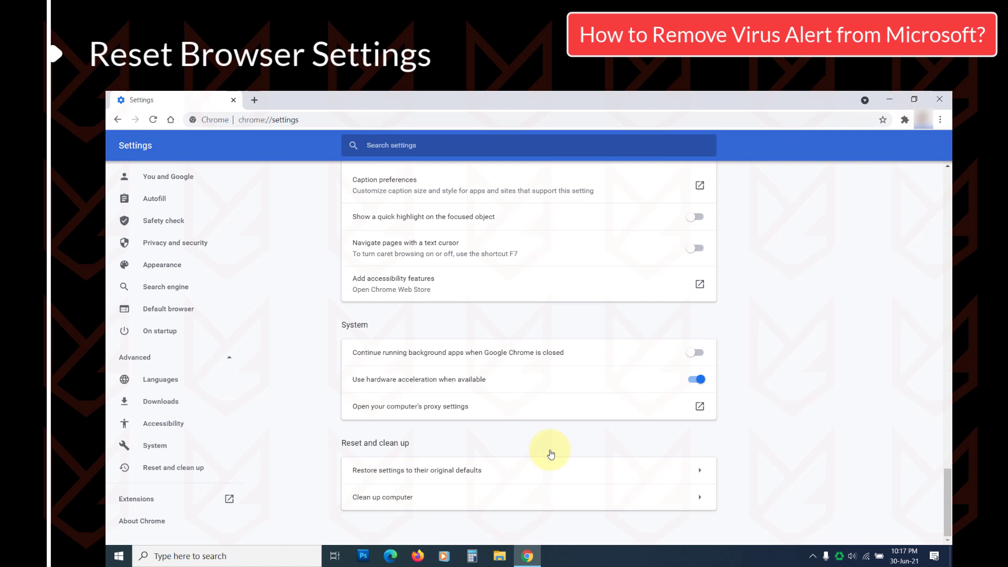
left_click(507, 473)
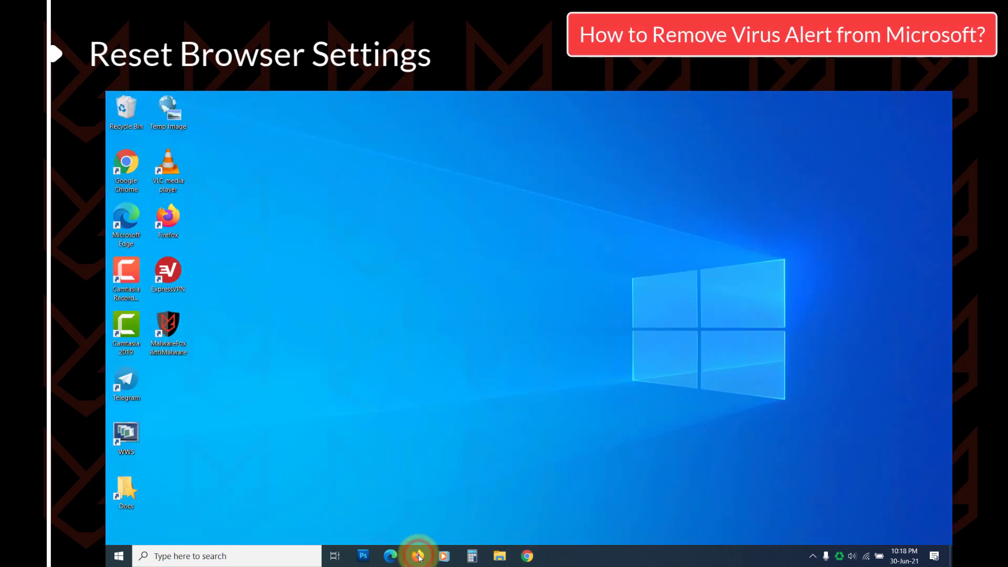
- Refresh Firefox from its Troubleshooting Information page and confirm the refresh
left_click(417, 556)
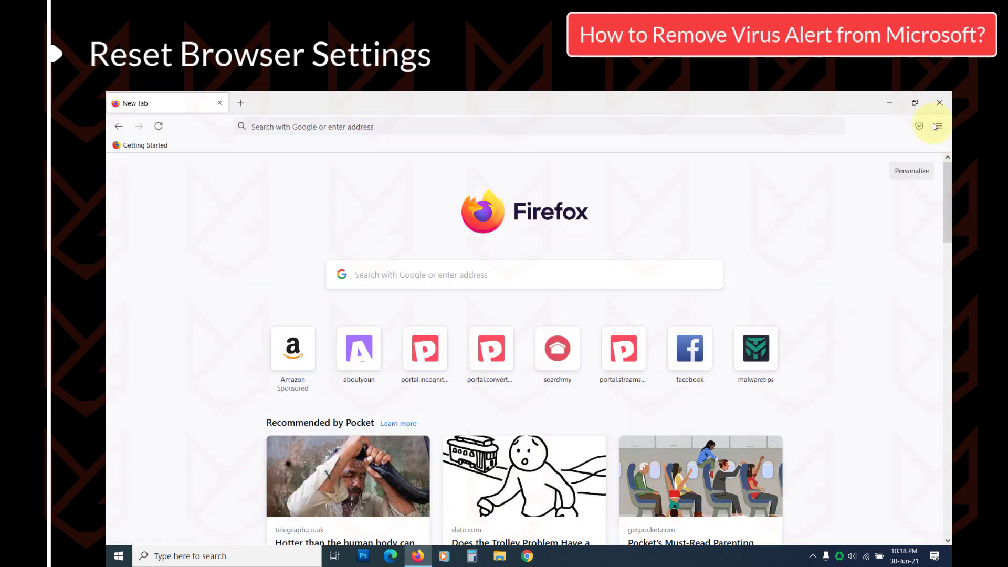
left_click(937, 126)
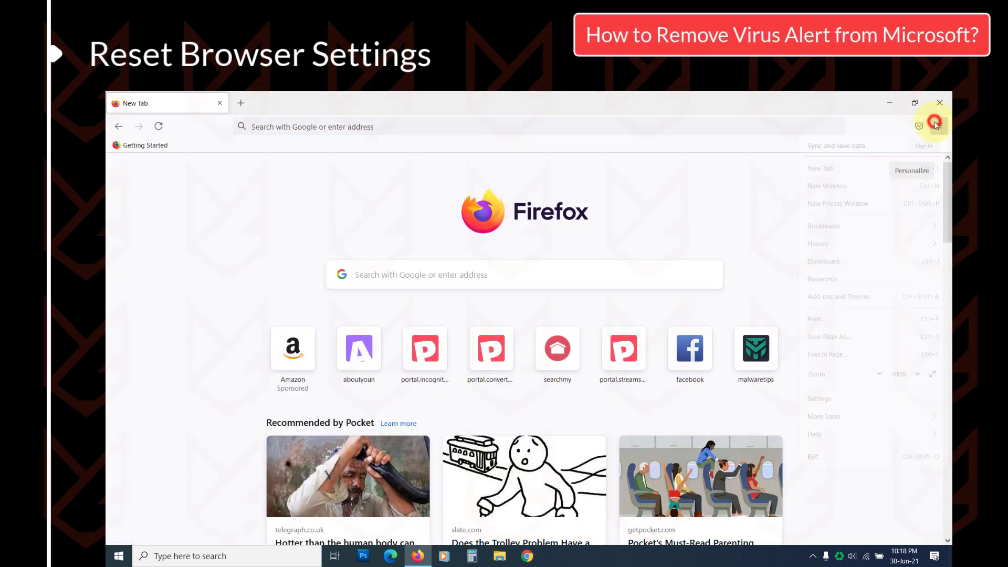
left_click(872, 437)
left_click(847, 228)
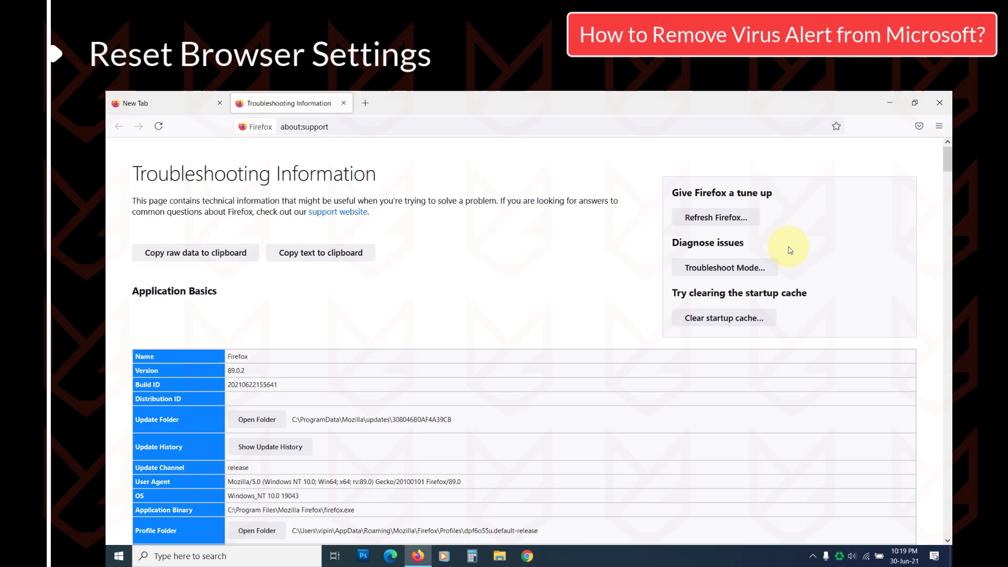
left_click(722, 220)
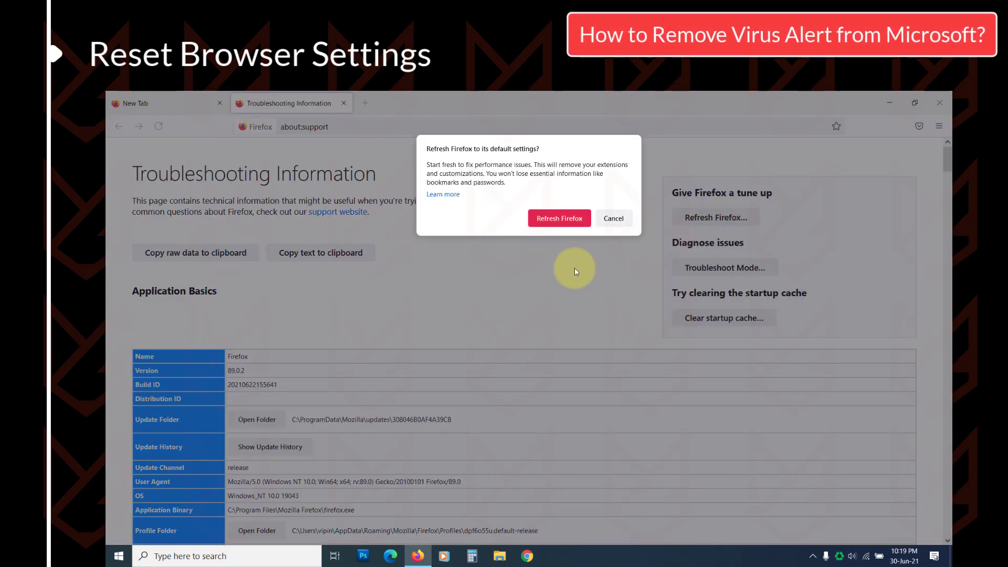
left_click(554, 221)
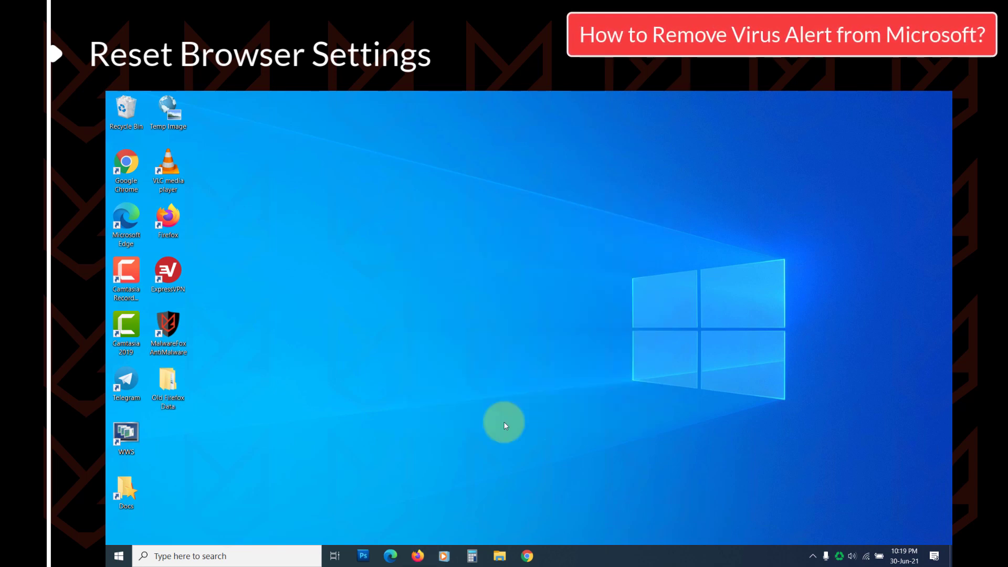
- Restore Microsoft Edge's settings to default values from Settings > Reset settings, confirming Reset
left_click(389, 556)
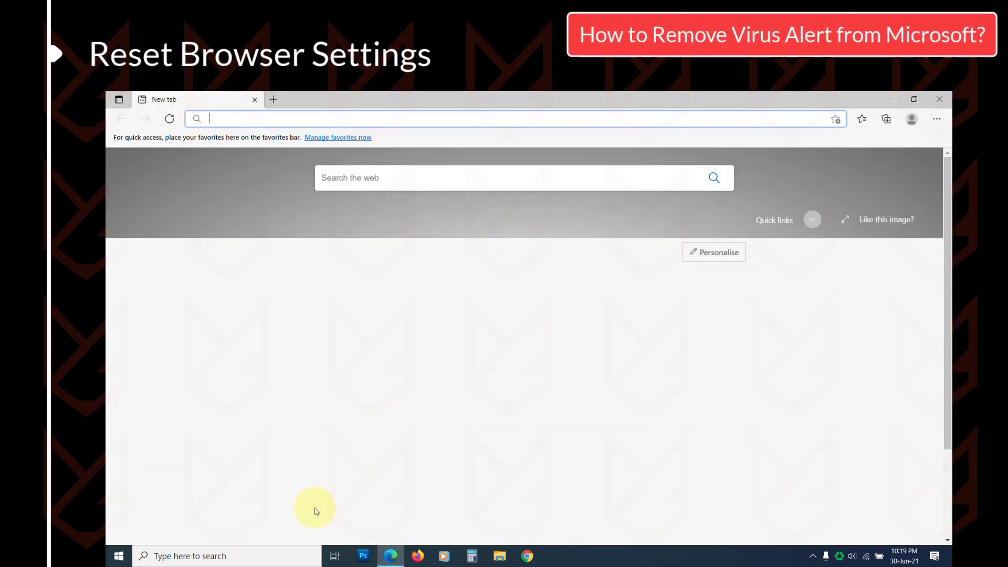
left_click(937, 118)
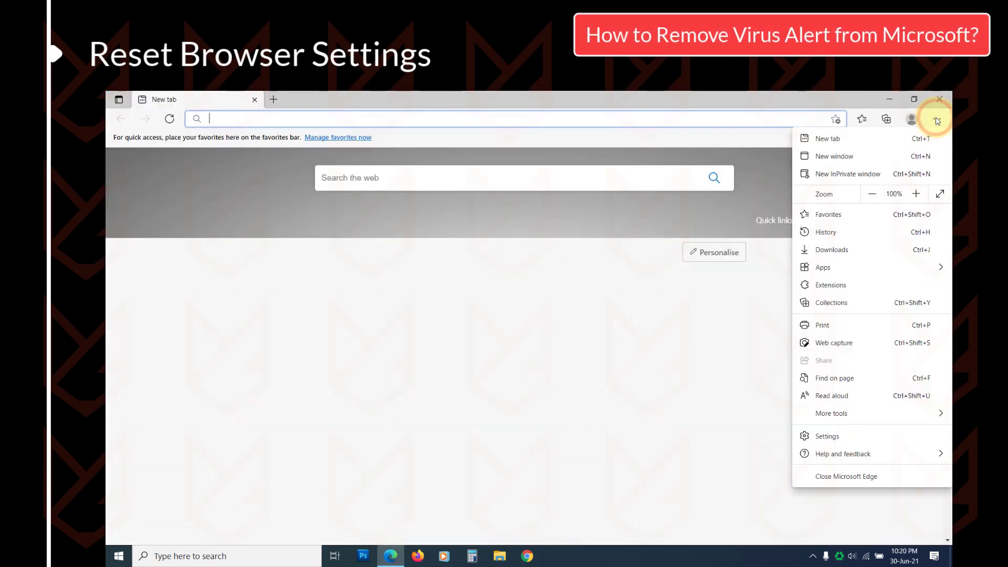
left_click(836, 436)
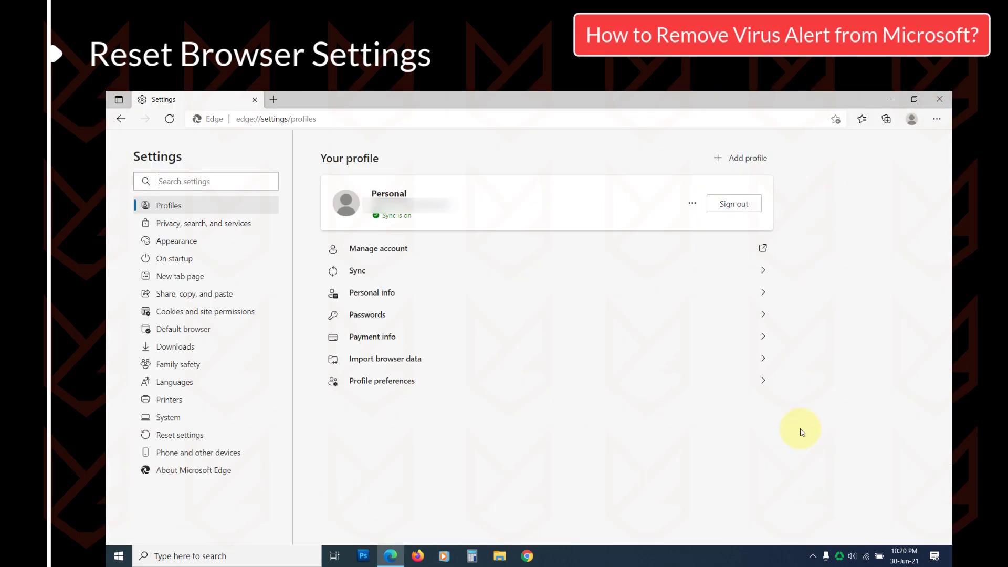
left_click(193, 434)
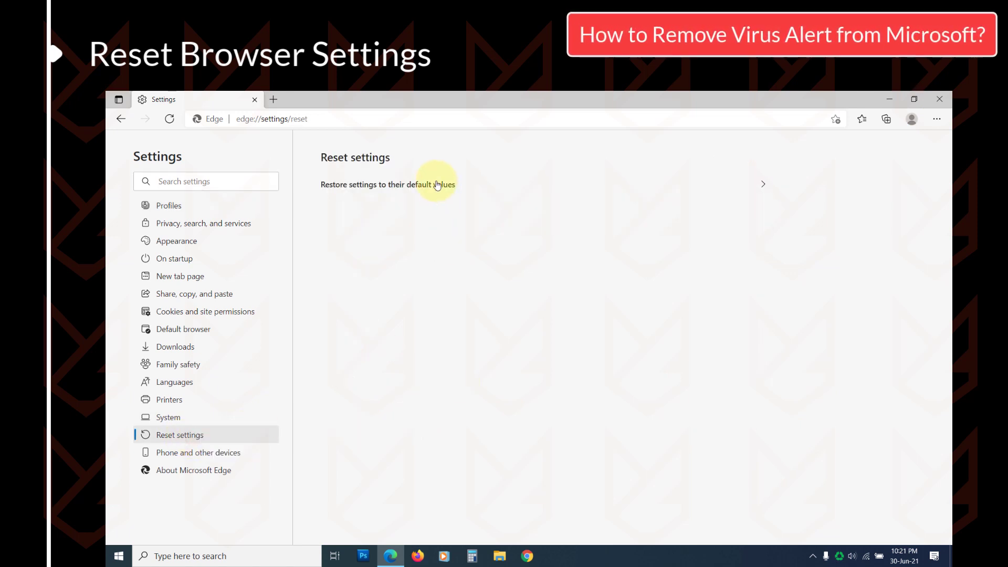
left_click(437, 185)
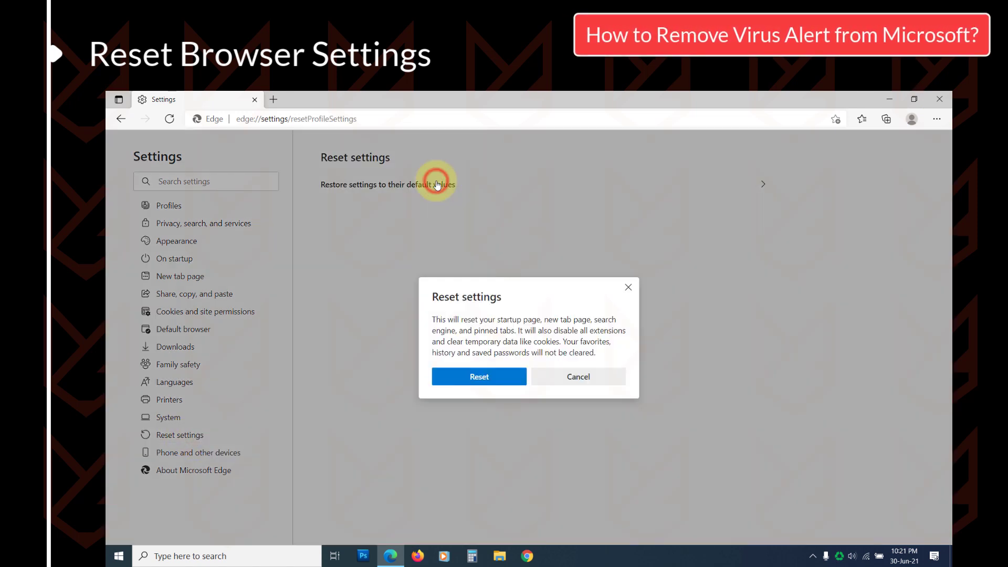
left_click(488, 381)
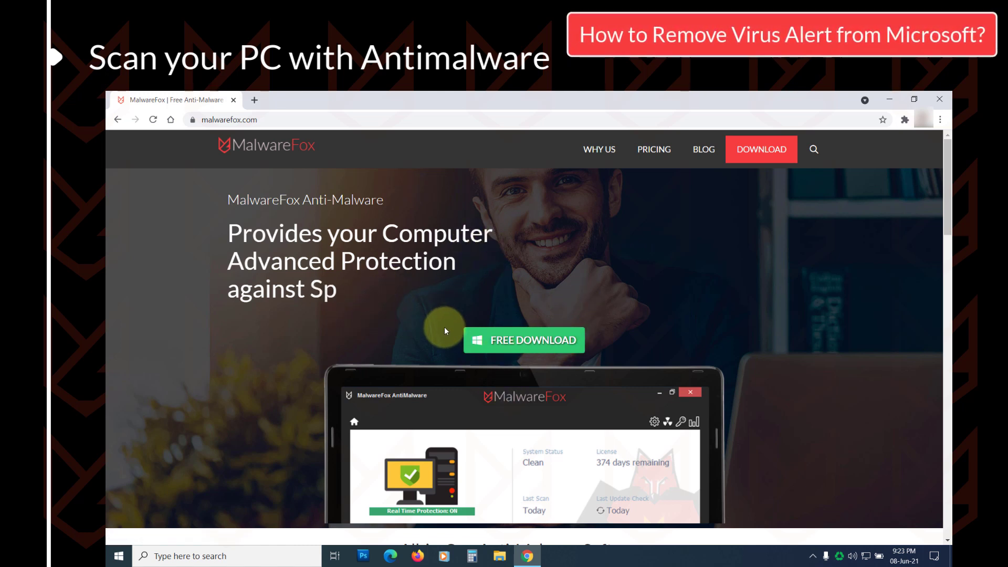
scroll(422, 307, "down", 1)
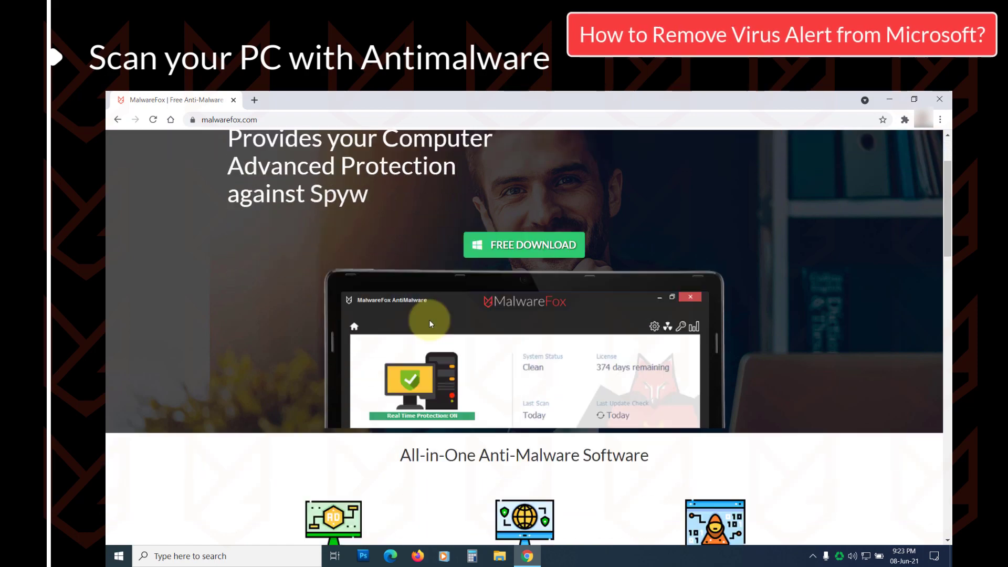
scroll(430, 320, "down", 2)
scroll(473, 355, "down", 1)
scroll(474, 356, "down", 2)
scroll(474, 356, "down", 3)
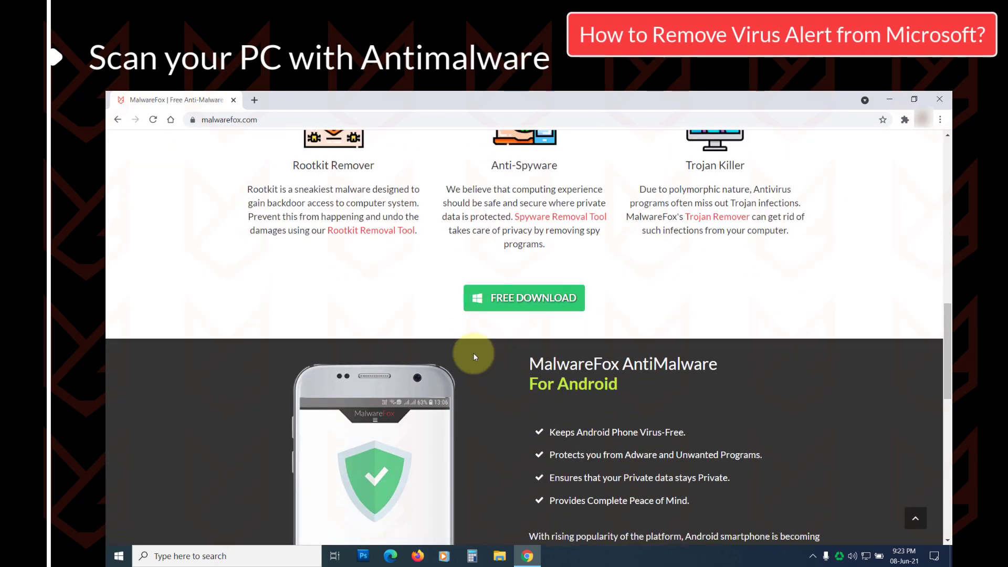
scroll(474, 356, "down", 3)
scroll(473, 357, "down", 1)
scroll(474, 356, "down", 3)
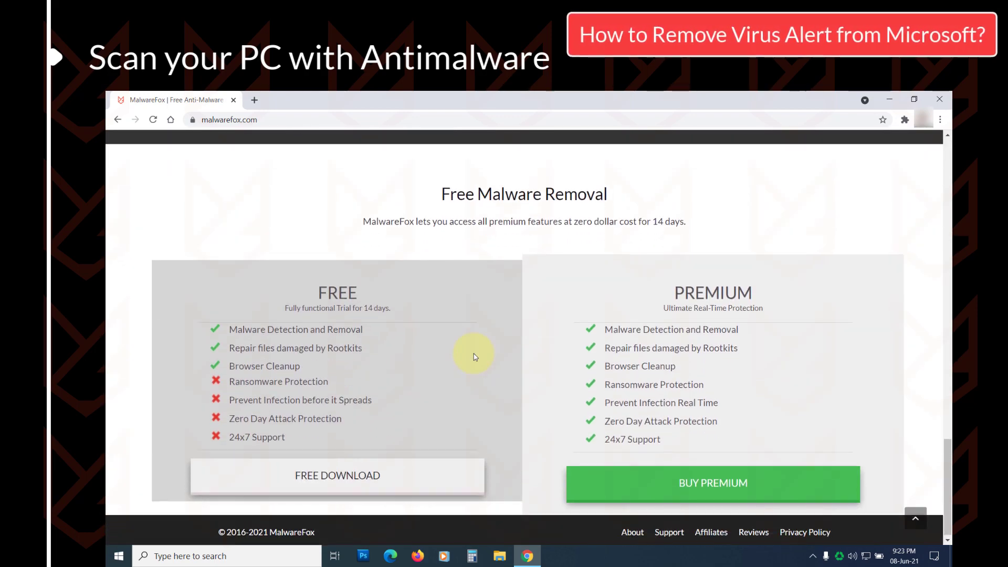
scroll(473, 356, "up", 2)
scroll(473, 353, "up", 2)
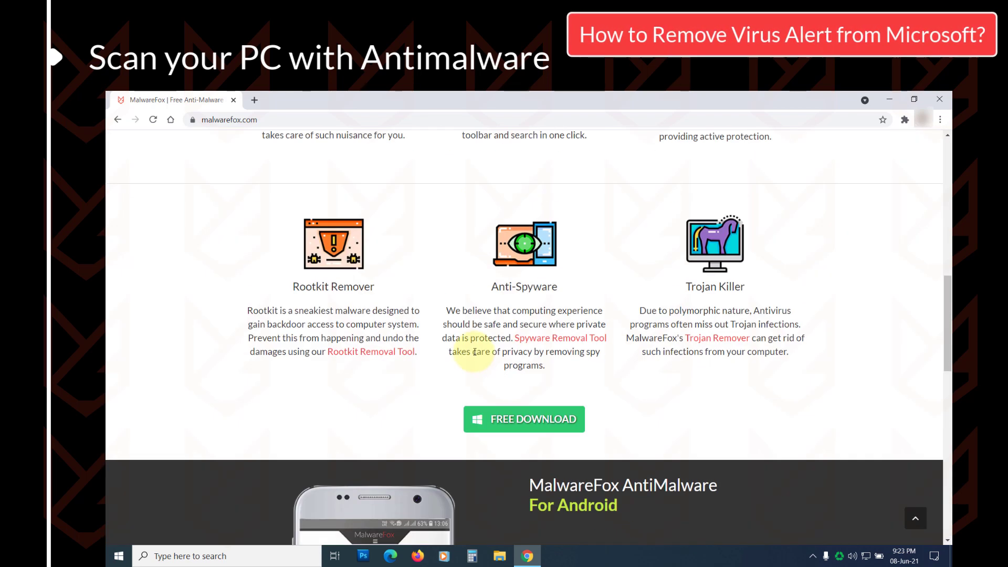
scroll(474, 354, "up", 2)
scroll(475, 351, "up", 2)
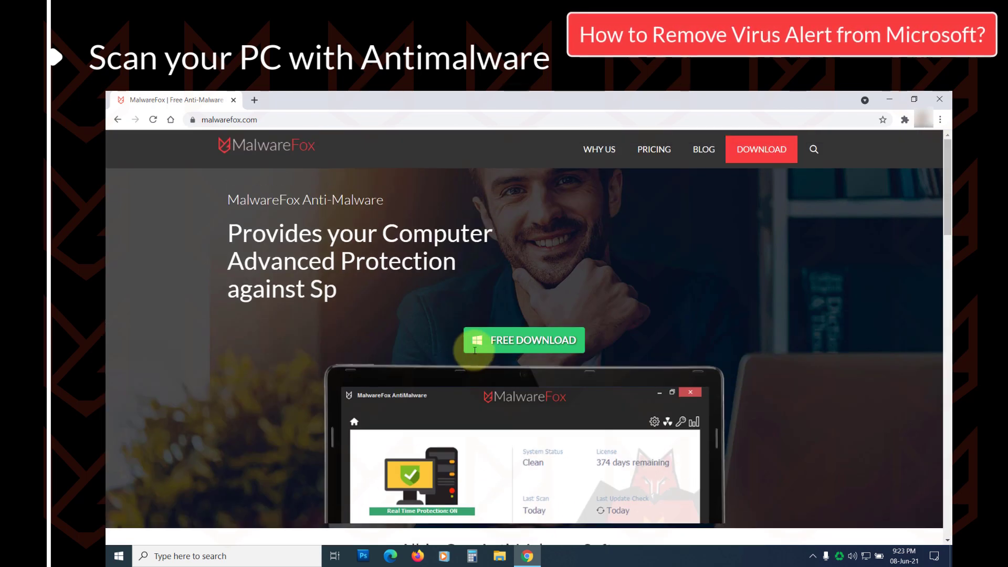
- Download and run MalwareFox.exe, approving UAC and proceeding through license and tasks to Install
left_click(515, 343)
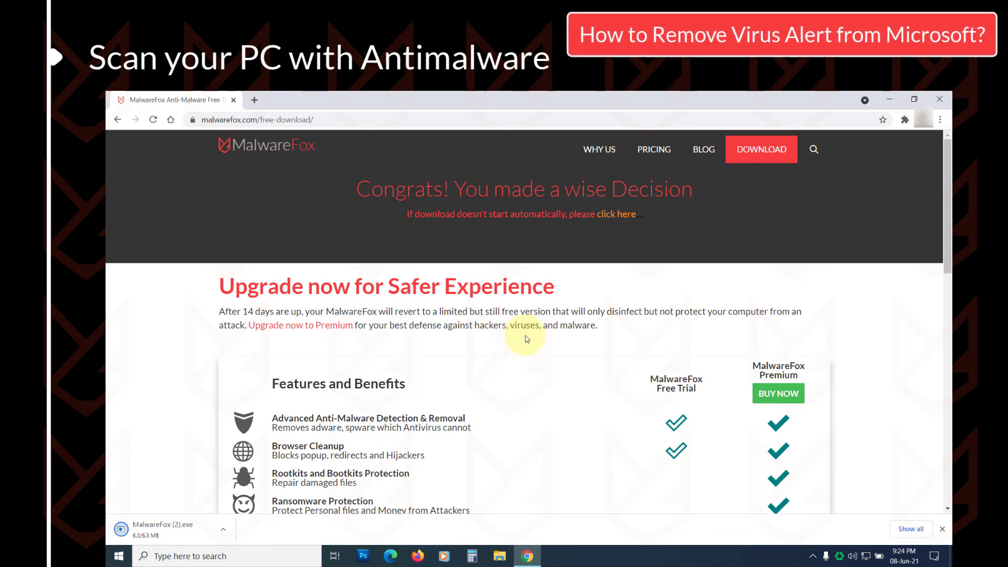
left_click(477, 402)
left_click(541, 342)
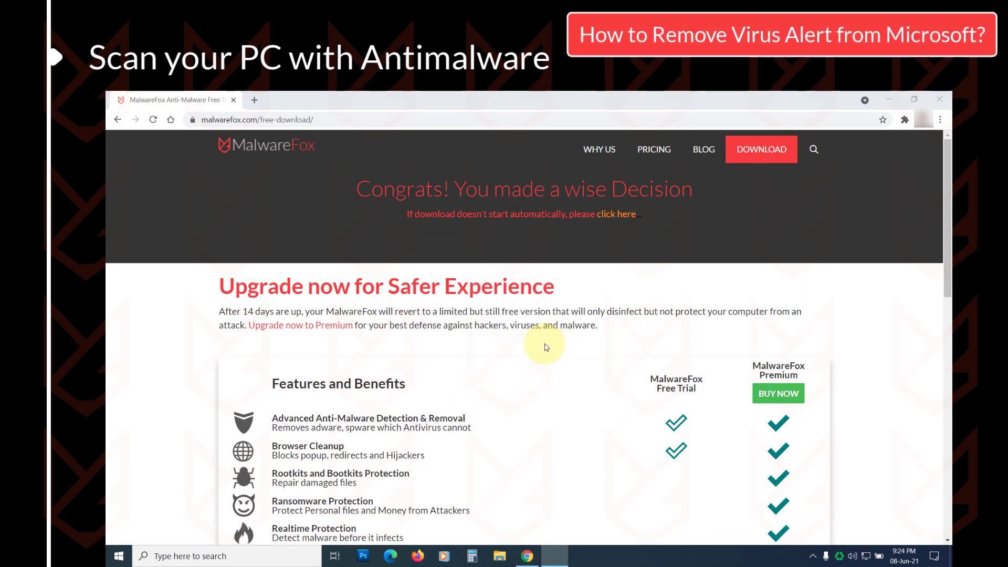
left_click(575, 410)
left_click(583, 410)
left_click(889, 99)
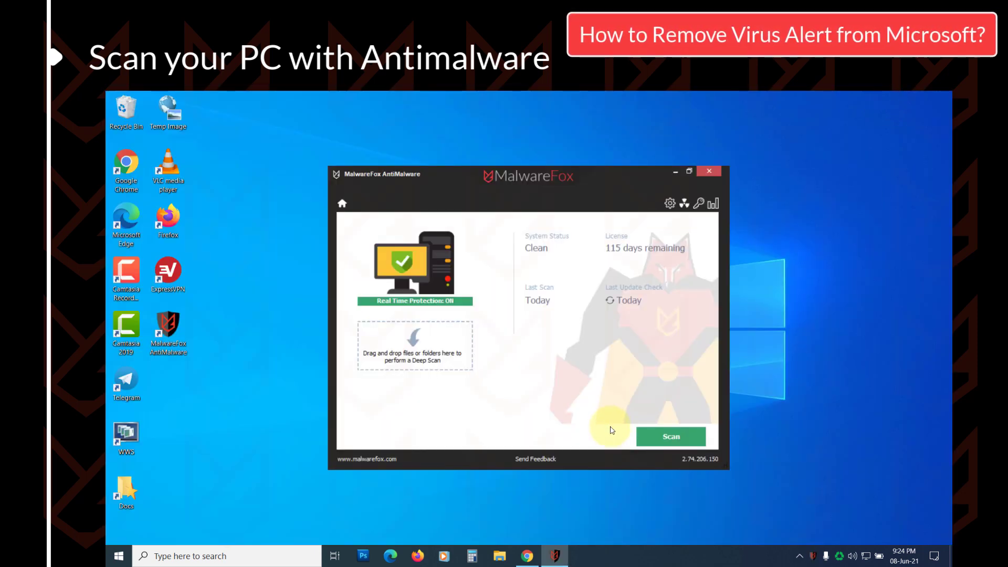
- Launch a MalwareFox system scan from the home screen's Scan button
left_click(674, 437)
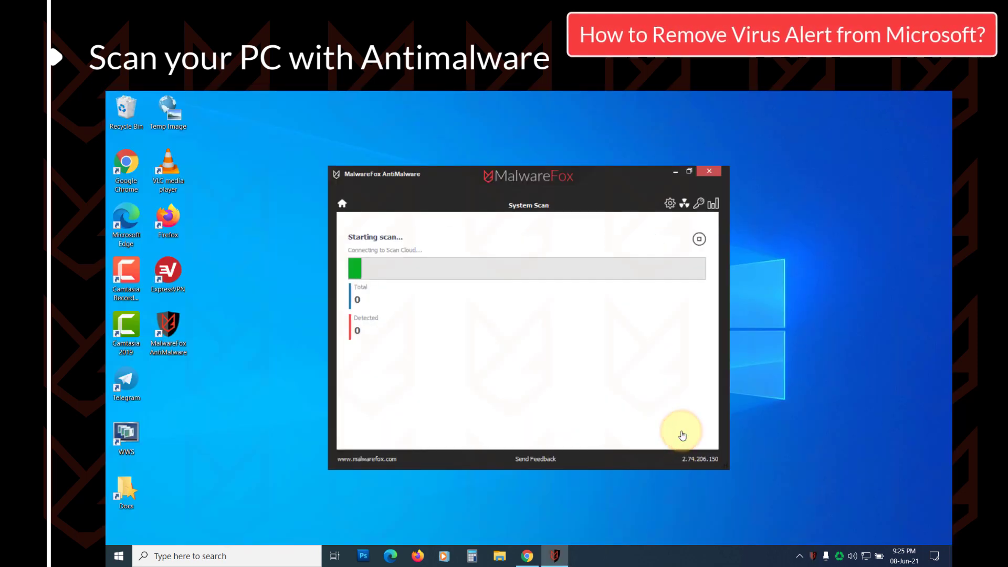